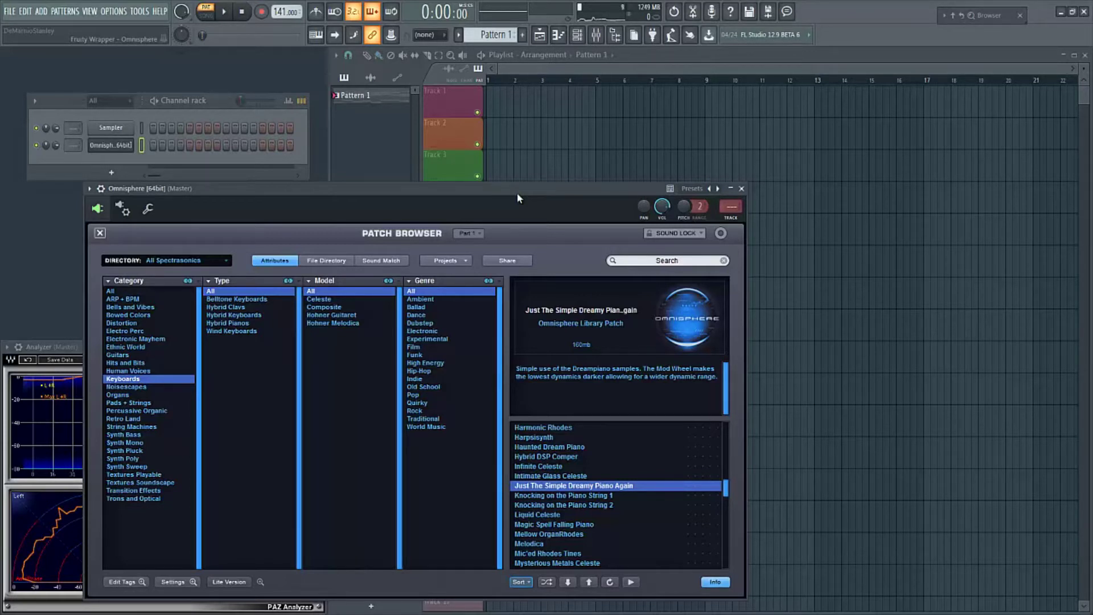
- Load biano.mid from the Excalibur MIDI kit onto the Omnisphere channel
click(225, 112)
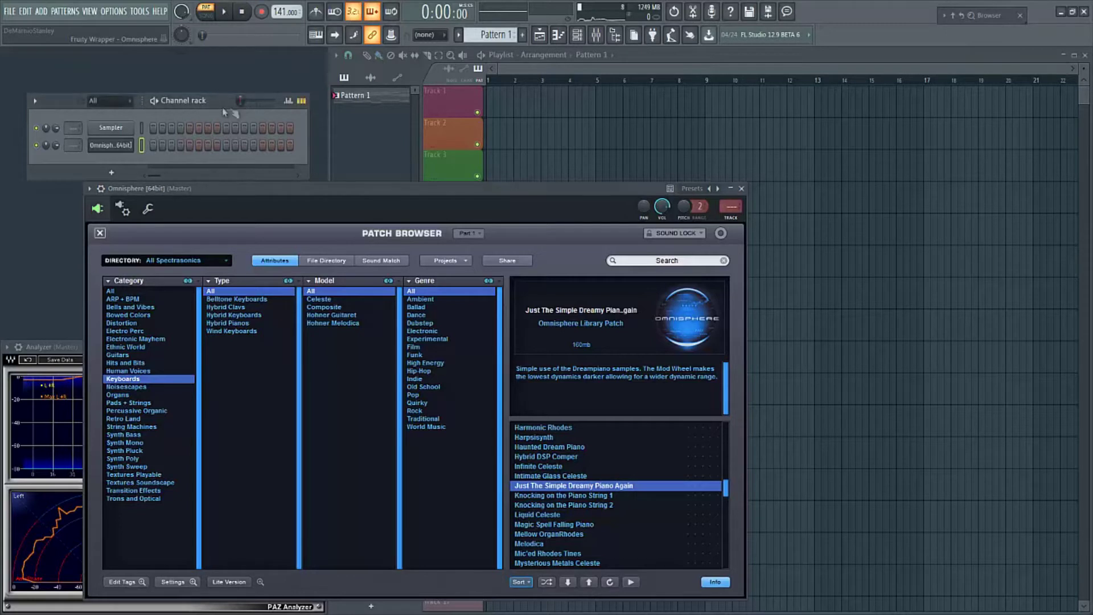
click(980, 20)
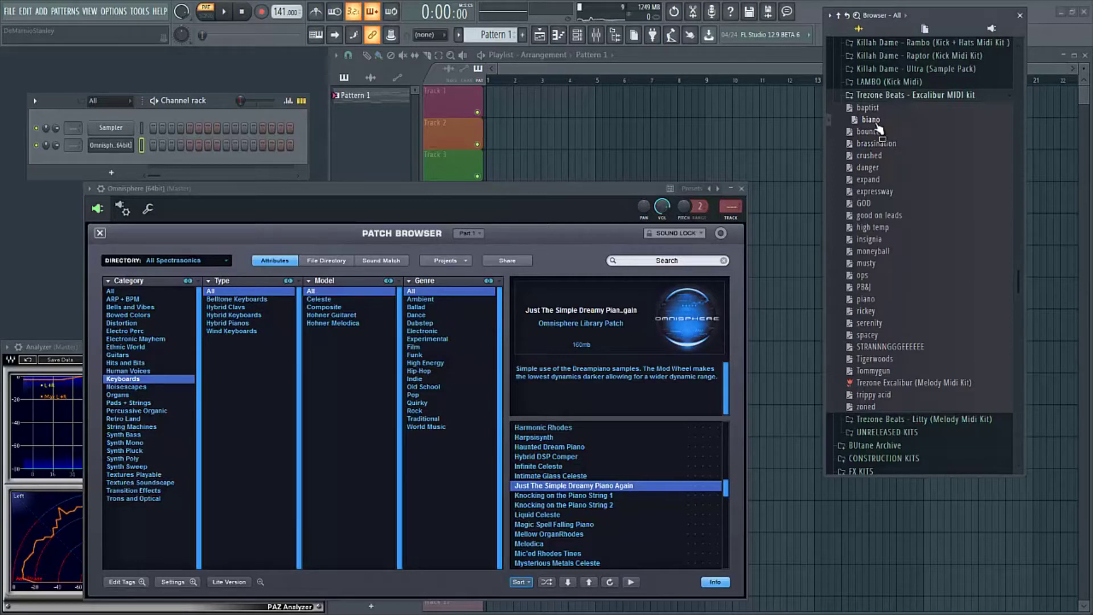
drag(908, 168, 121, 149)
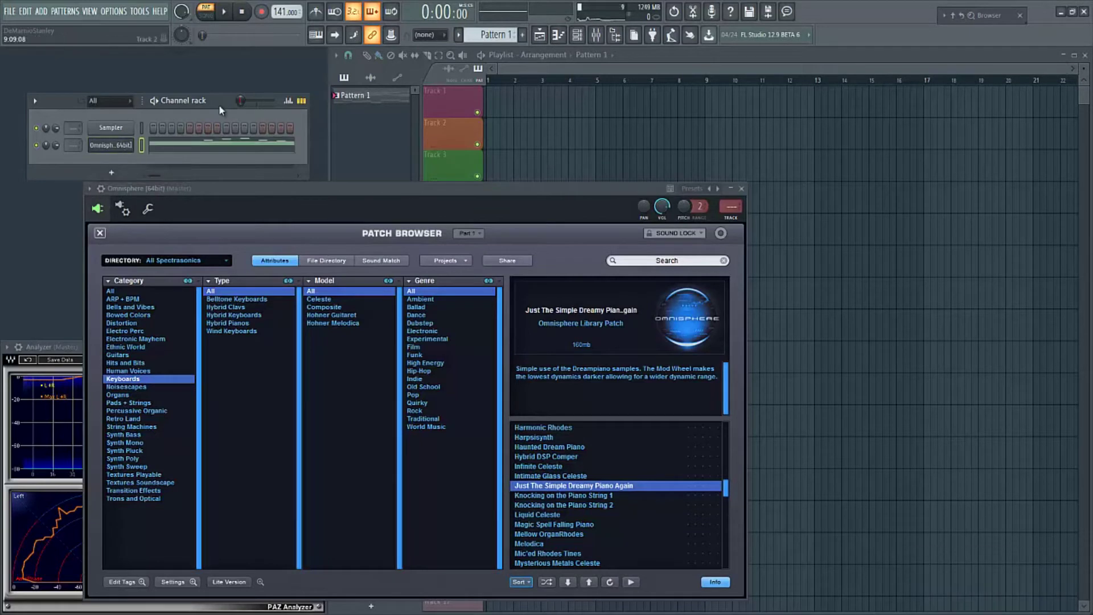
- Play the biano melody in the piano roll, then stop it and close the piano roll
key(space)
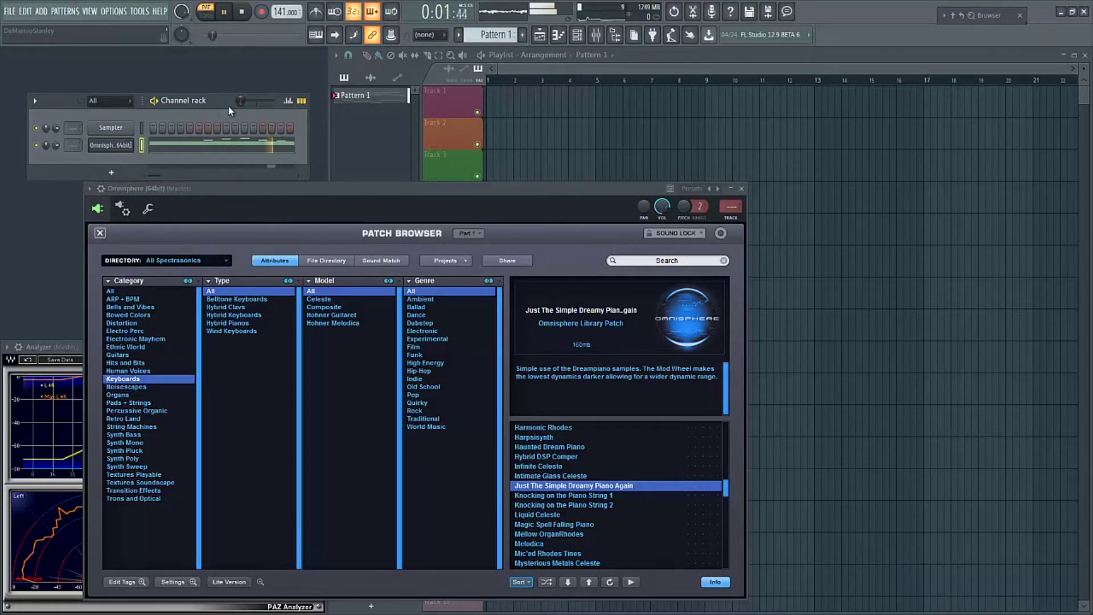
click(233, 152)
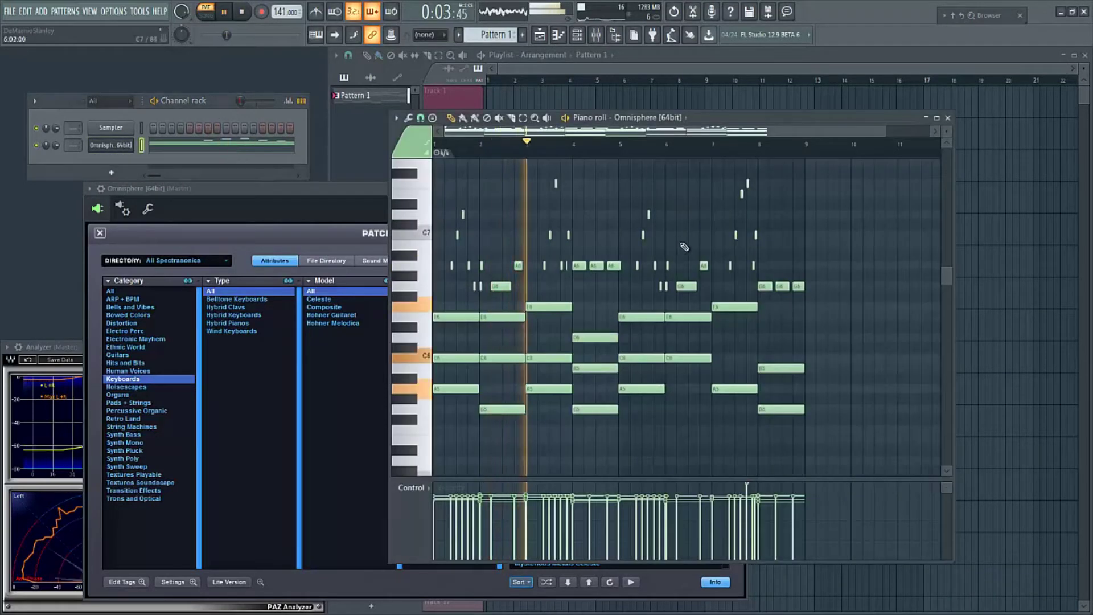
scroll(847, 259, up, 3)
scroll(848, 258, down, 3)
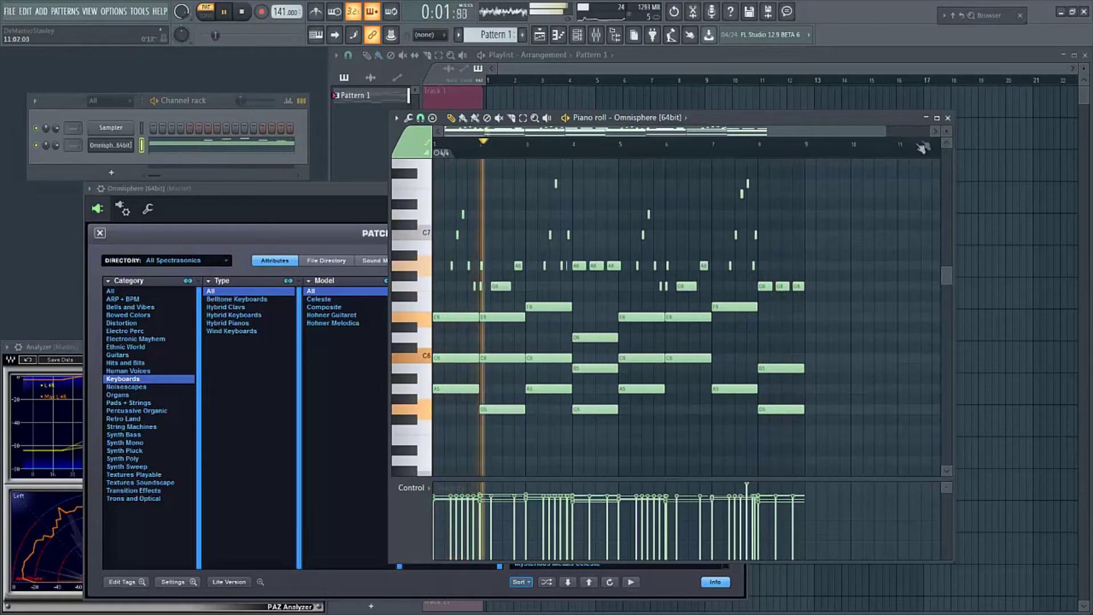
key(space)
click(948, 121)
click(984, 15)
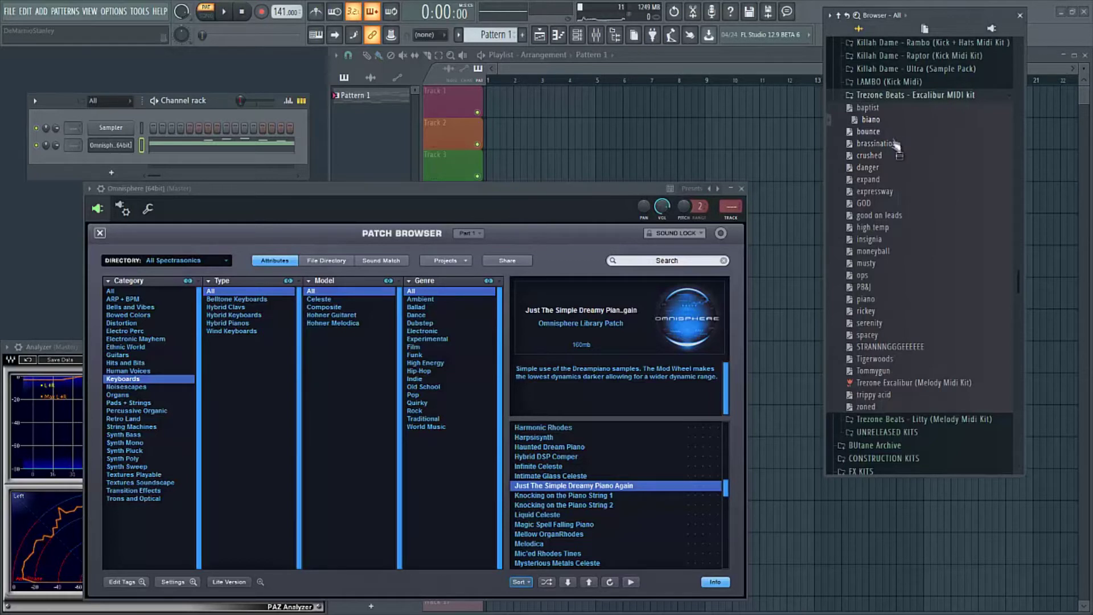
- Load danger.mid onto the Omnisphere channel, play it through, stop, and close the piano roll
drag(896, 162, 111, 146)
key(space)
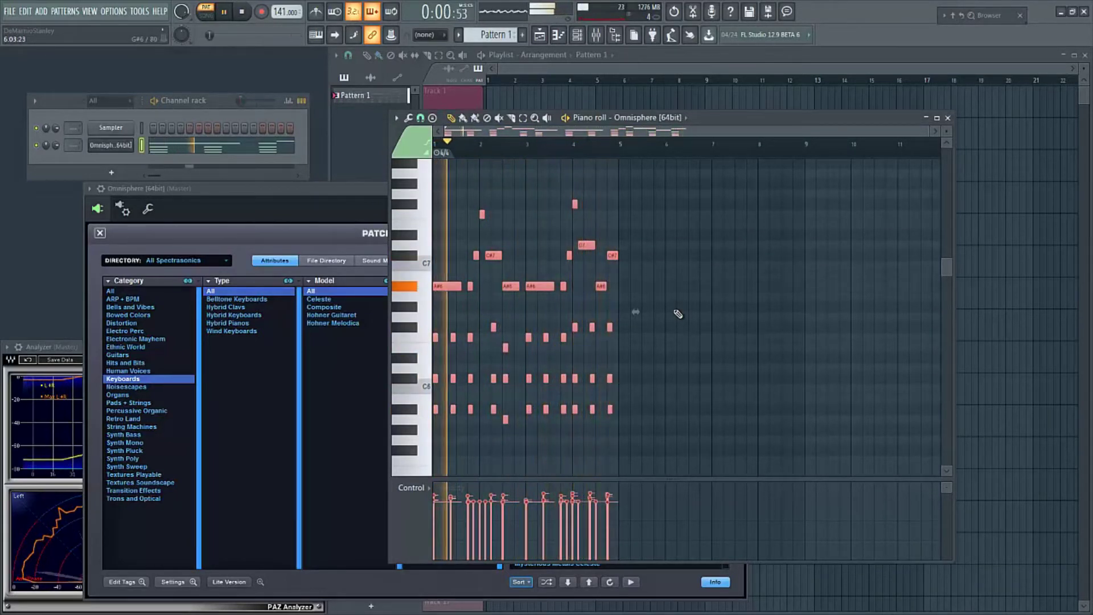
key(ctrl+d)
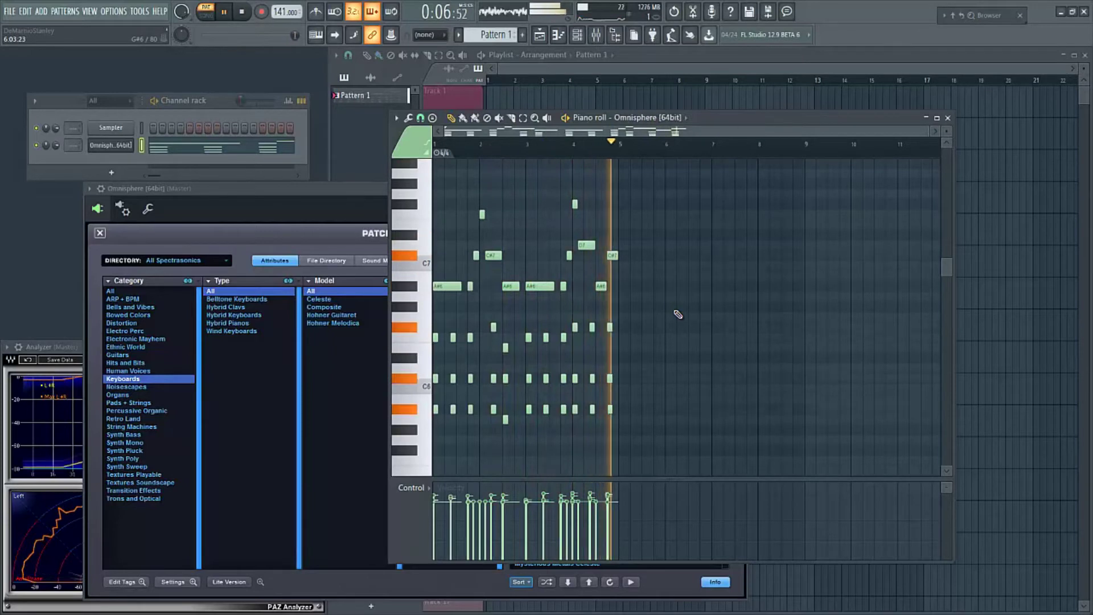
key(space)
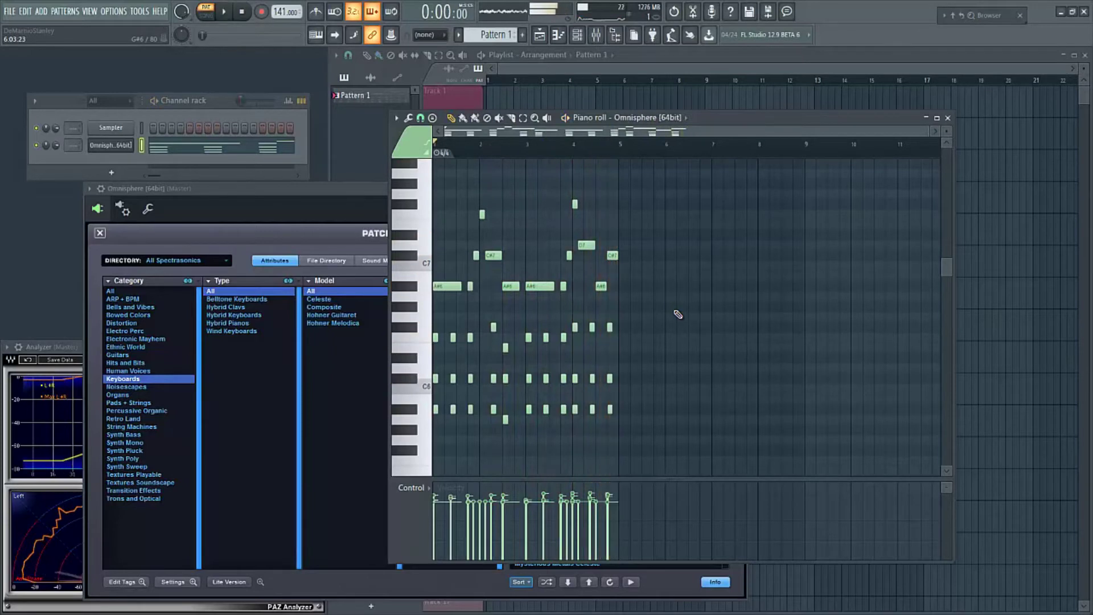
click(949, 118)
- Load another Excalibur kit melody onto the Omnisphere channel and start playing it
scroll(923, 250, up, 3)
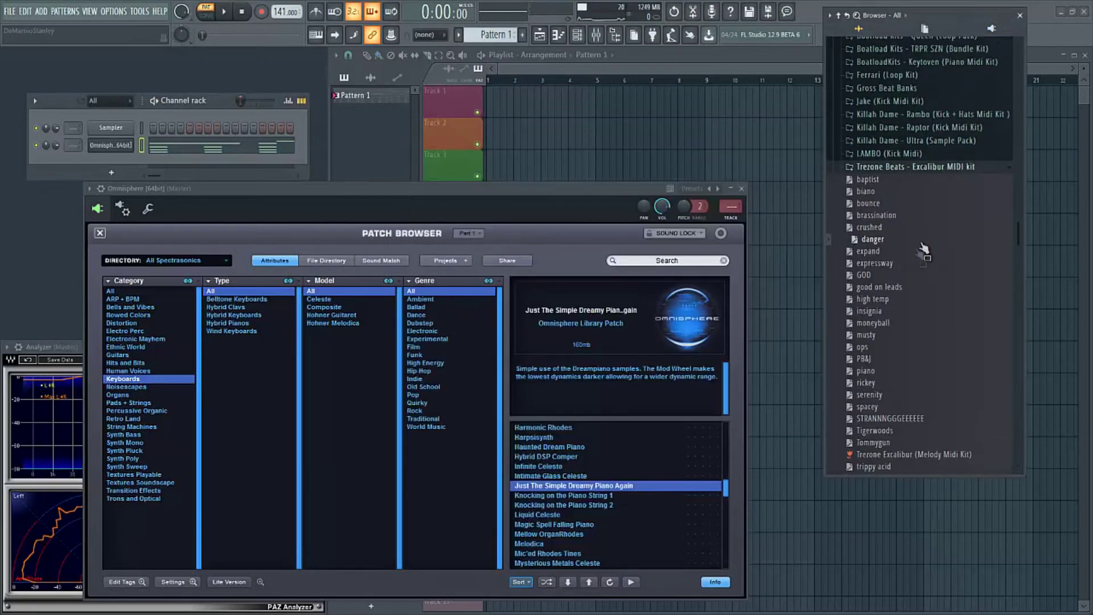
scroll(923, 251, down, 3)
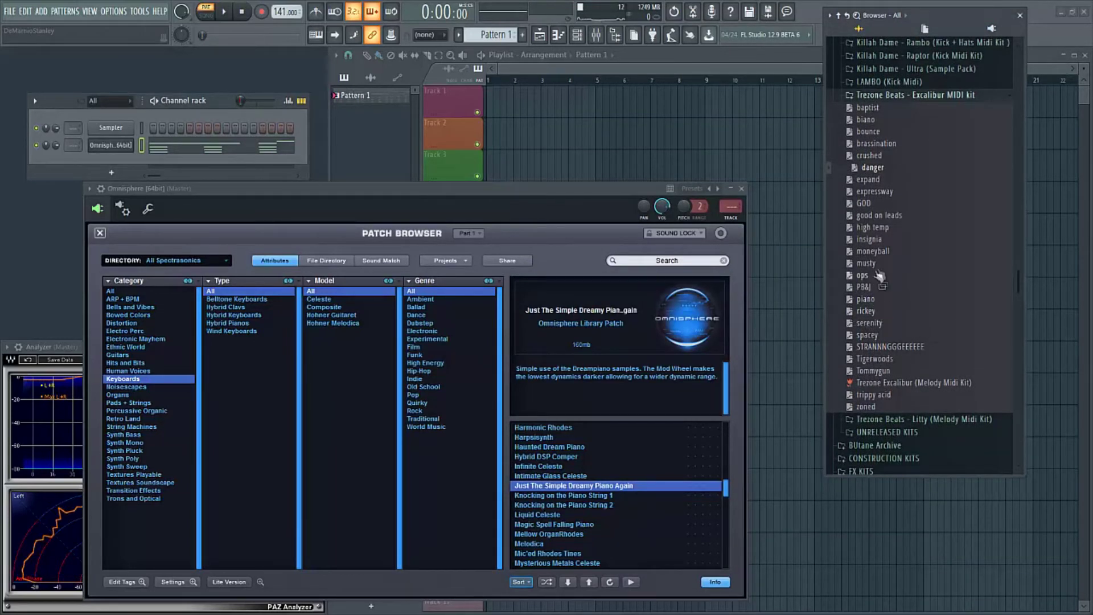
drag(874, 299, 111, 145)
key(space)
- Let the new melody play in the piano roll, deselect its notes, and stop playback
scroll(734, 336, down, 5)
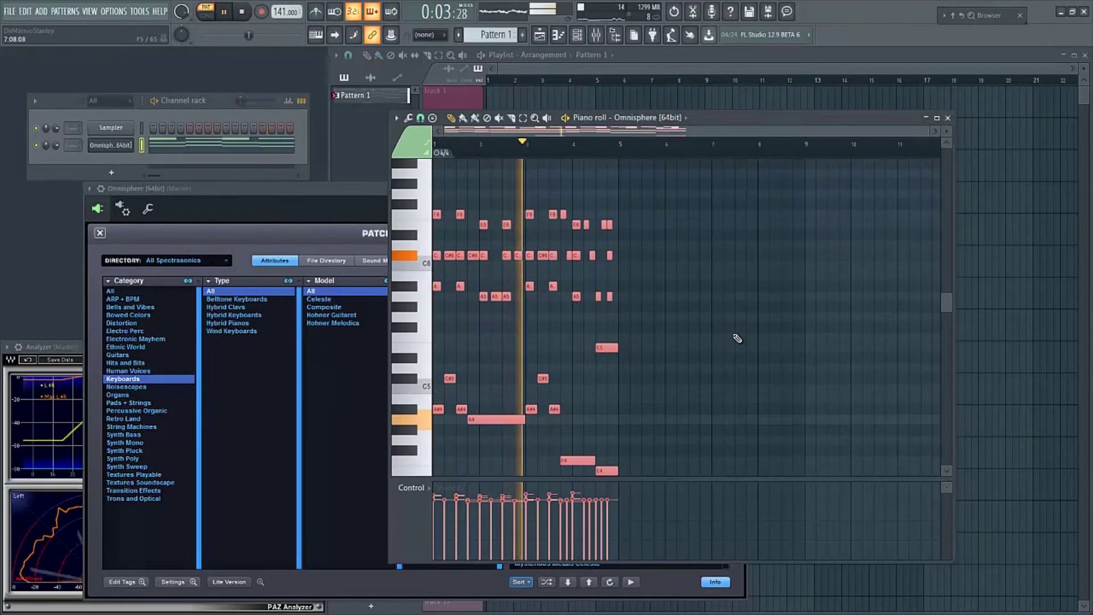
scroll(740, 344, down, 2)
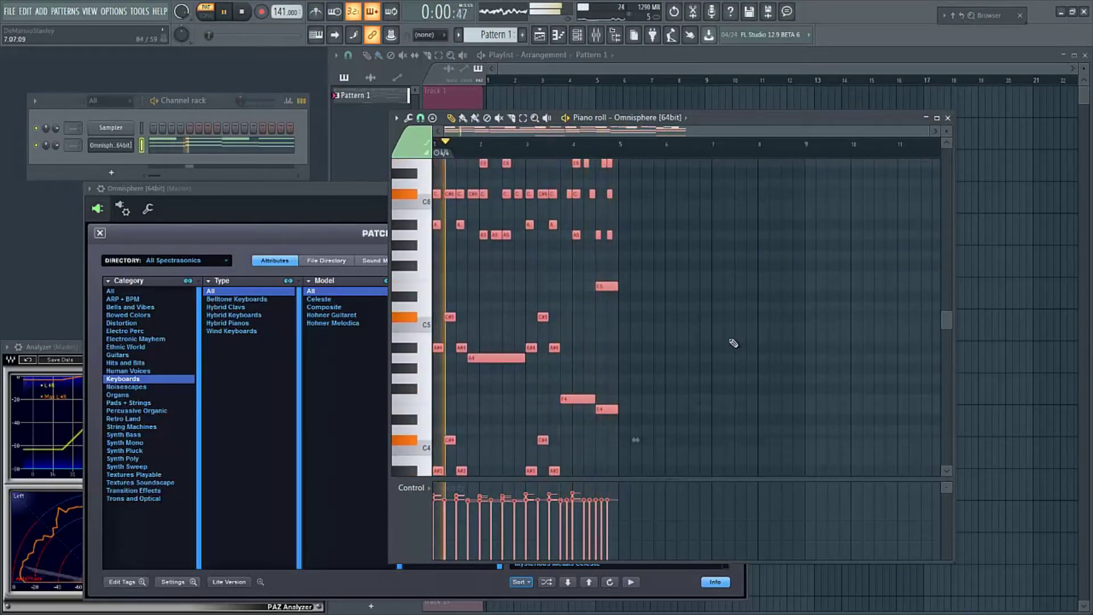
scroll(743, 351, down, 1)
scroll(741, 352, up, 3)
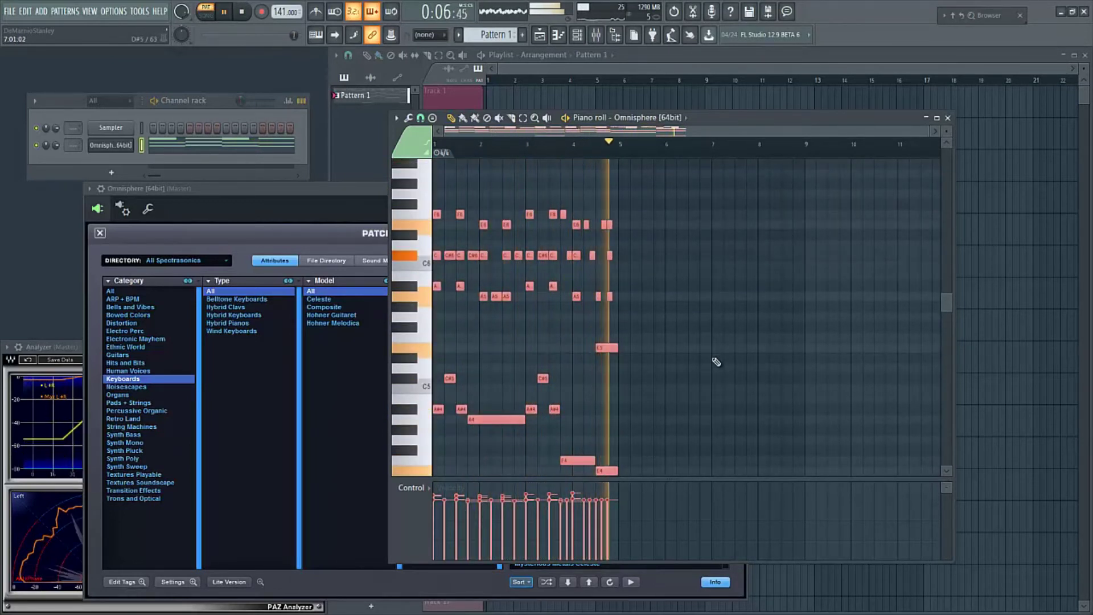
scroll(716, 361, down, 4)
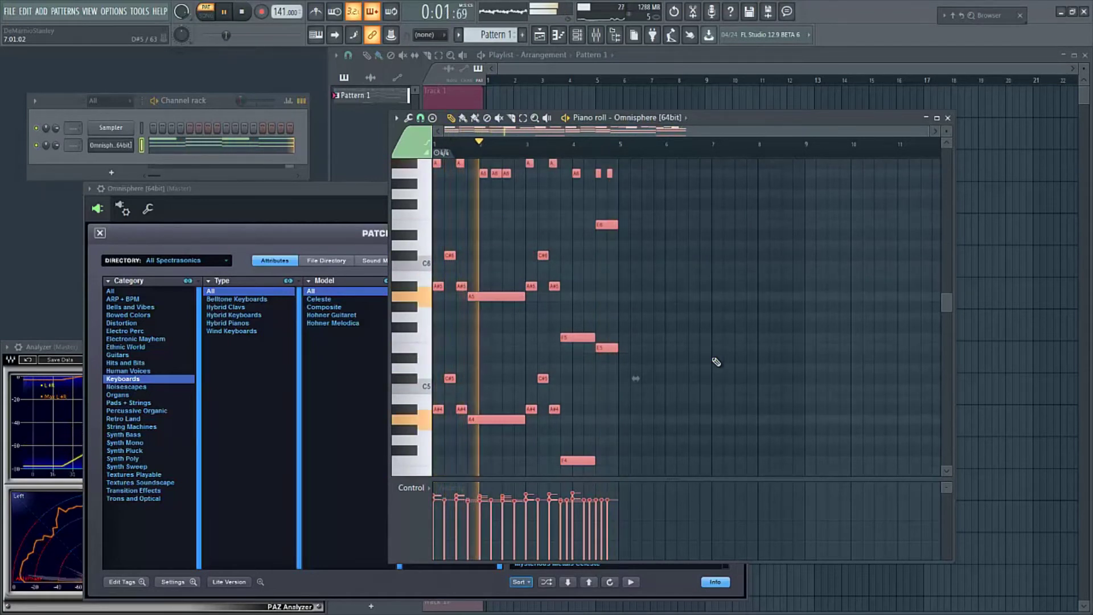
key(ctrl+d)
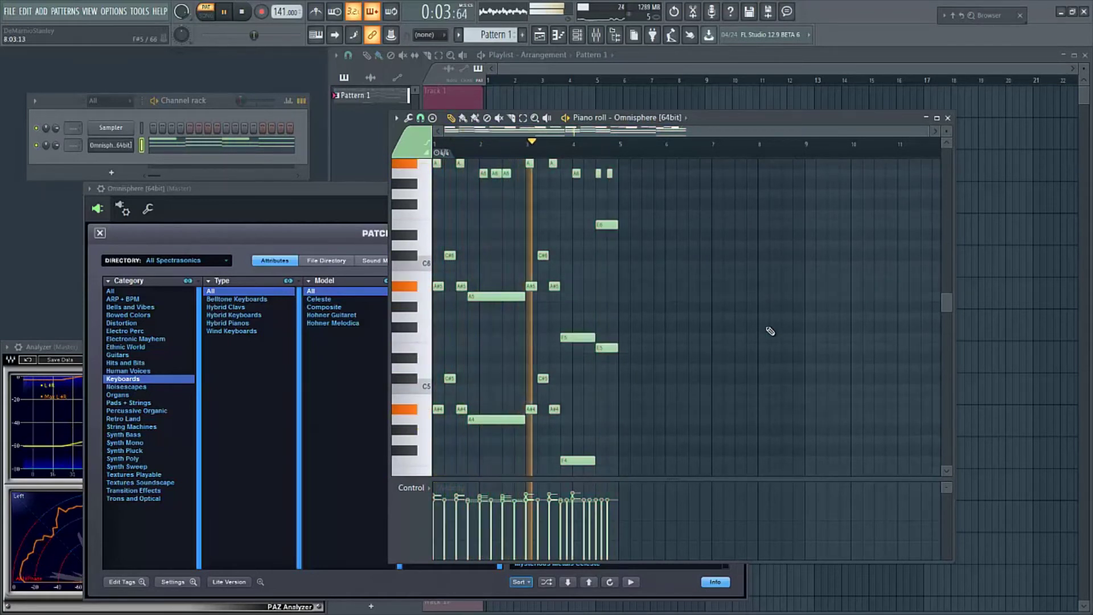
scroll(769, 331, up, 3)
scroll(765, 332, down, 1)
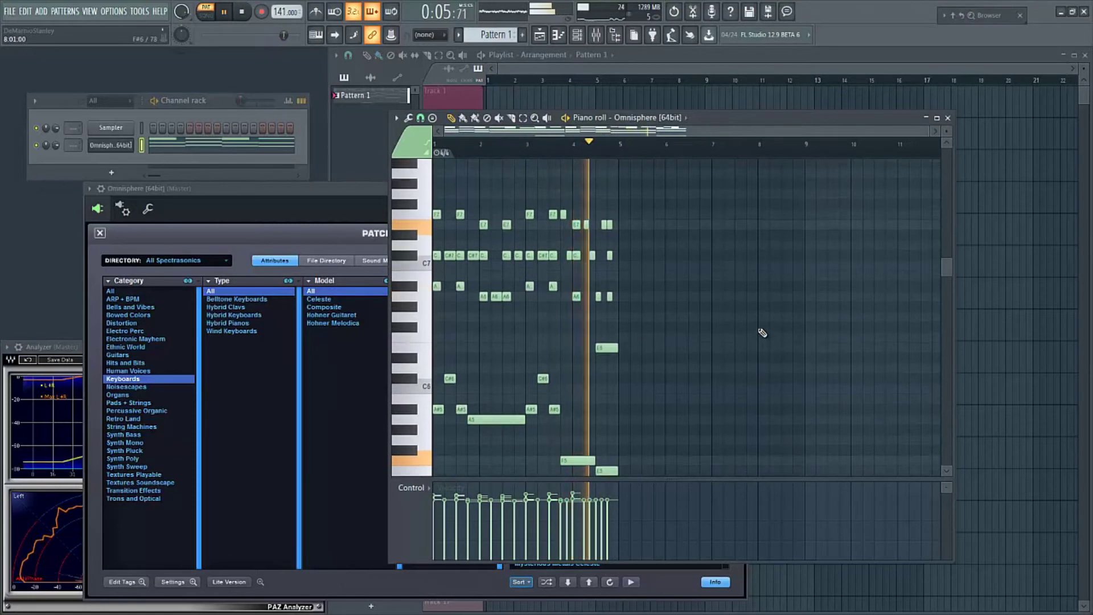
key(space)
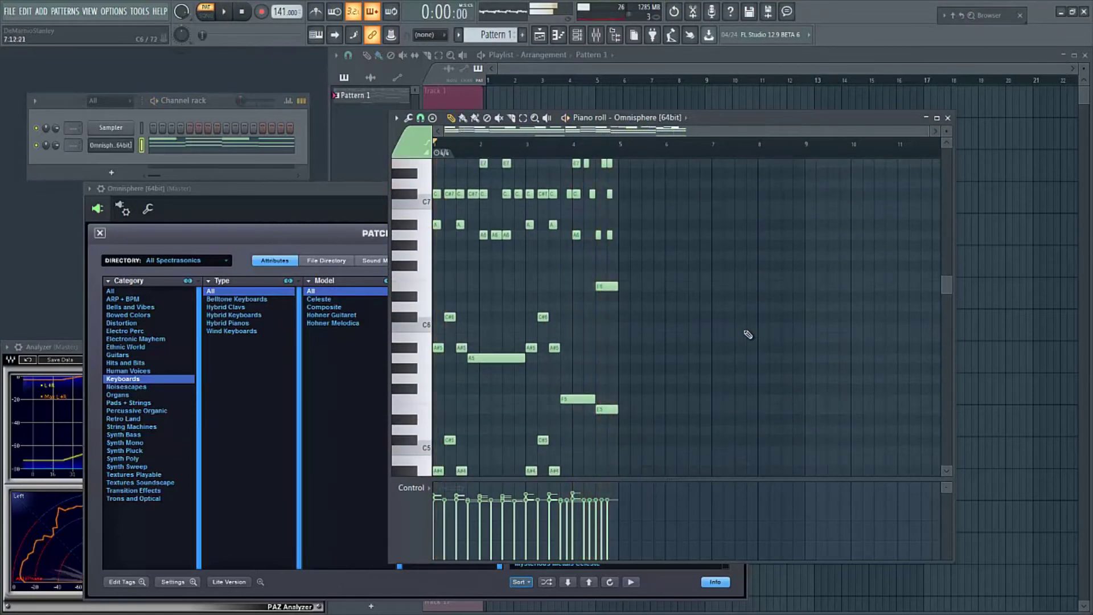
- Close the piano roll and load moneyball.mid from the Excalibur kit onto the Omnisphere channel
click(948, 118)
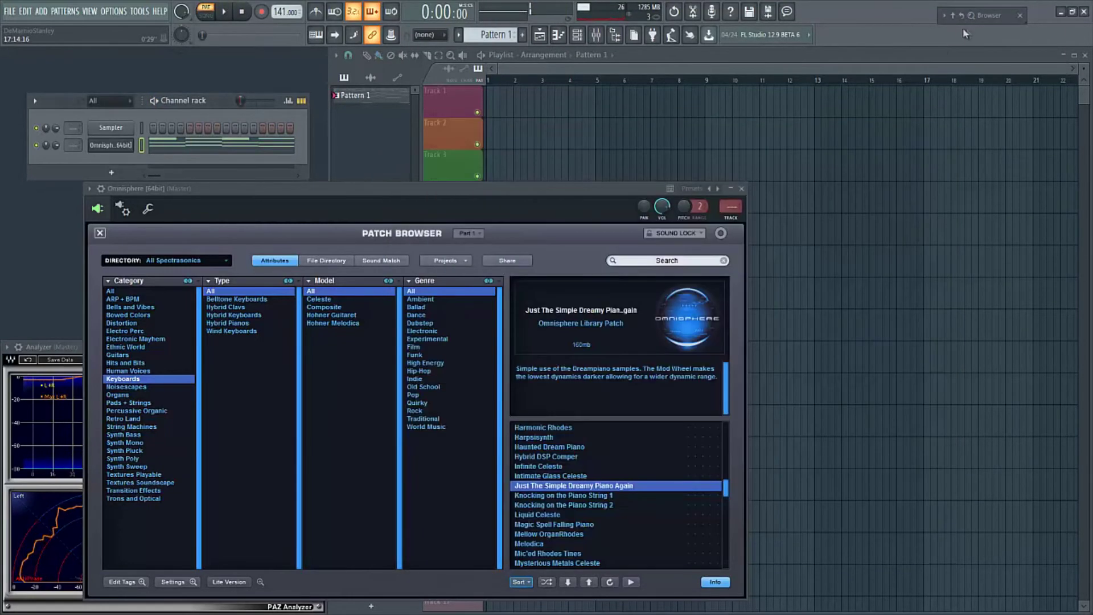
click(967, 15)
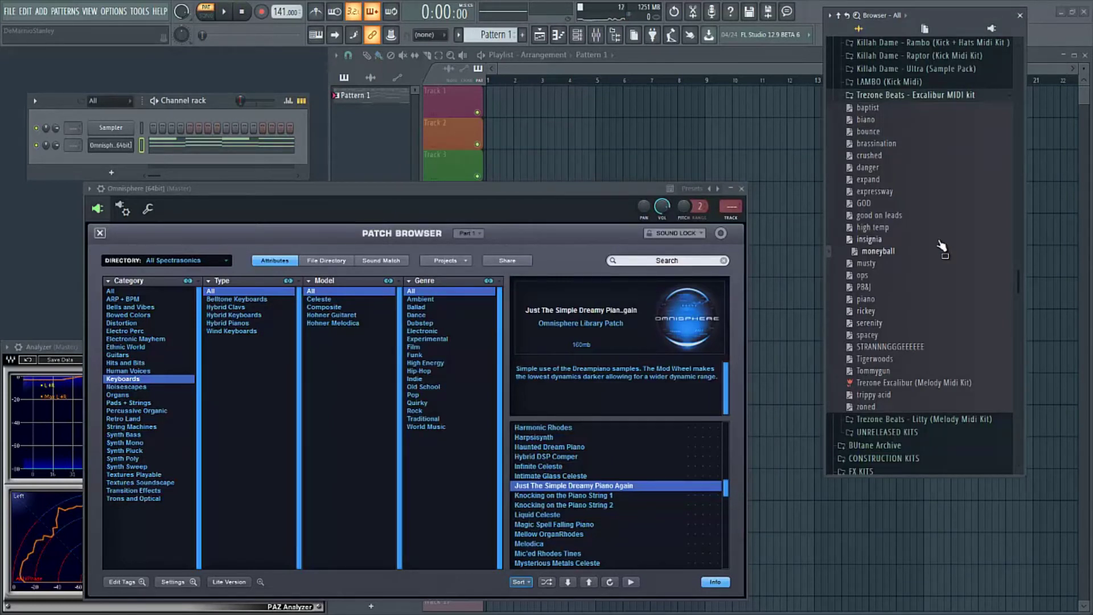
drag(931, 257, 935, 293)
drag(886, 335, 113, 147)
- Play the moneyball melody through in the piano roll, then stop it
key(space)
scroll(634, 361, down, 3)
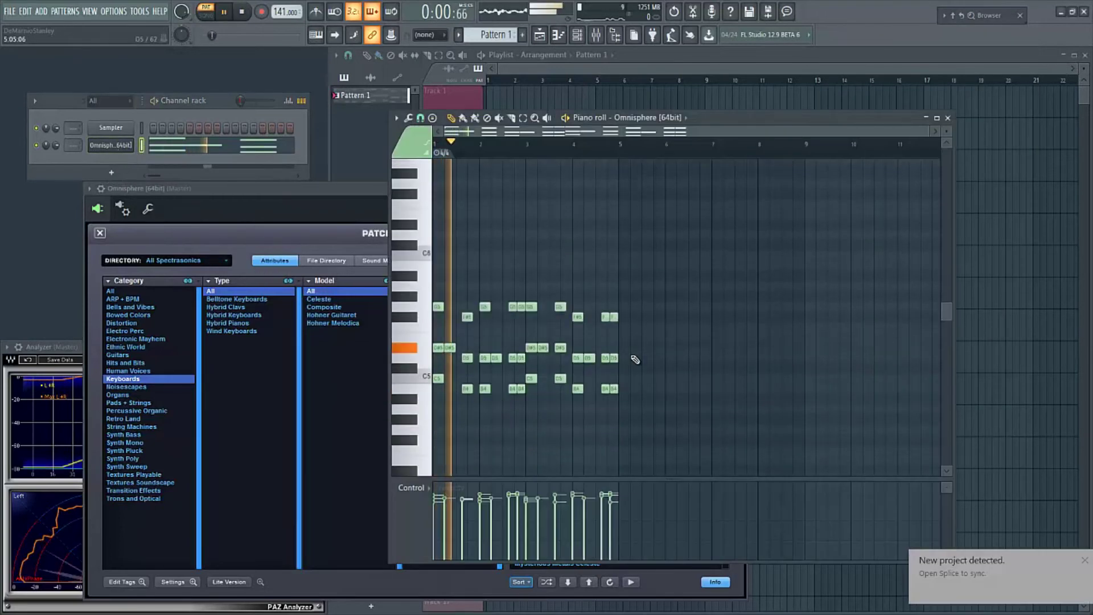
scroll(655, 360, down, 5)
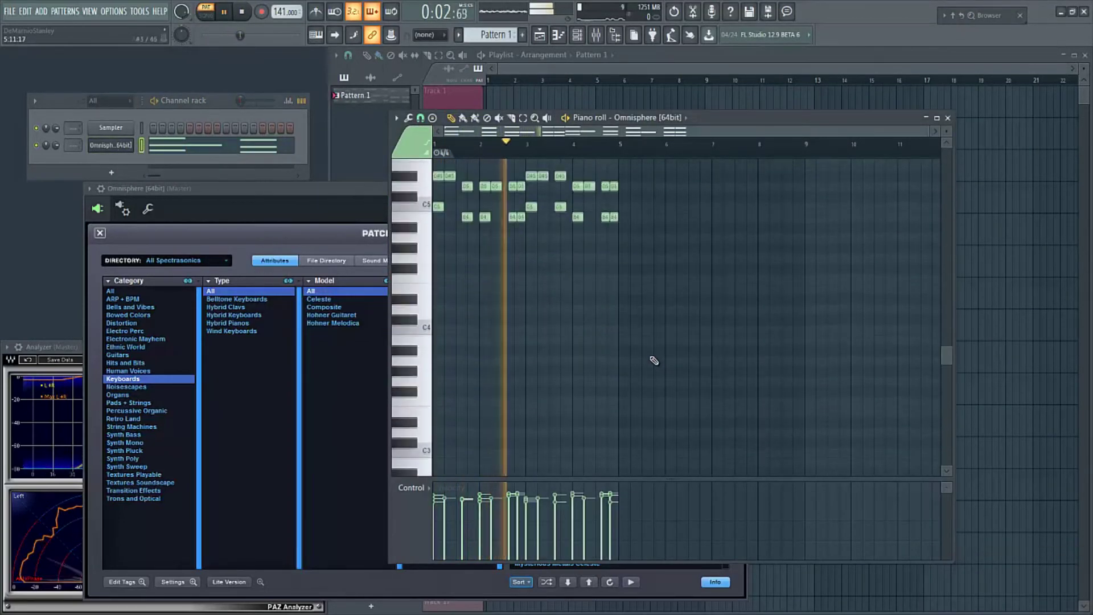
scroll(654, 360, up, 6)
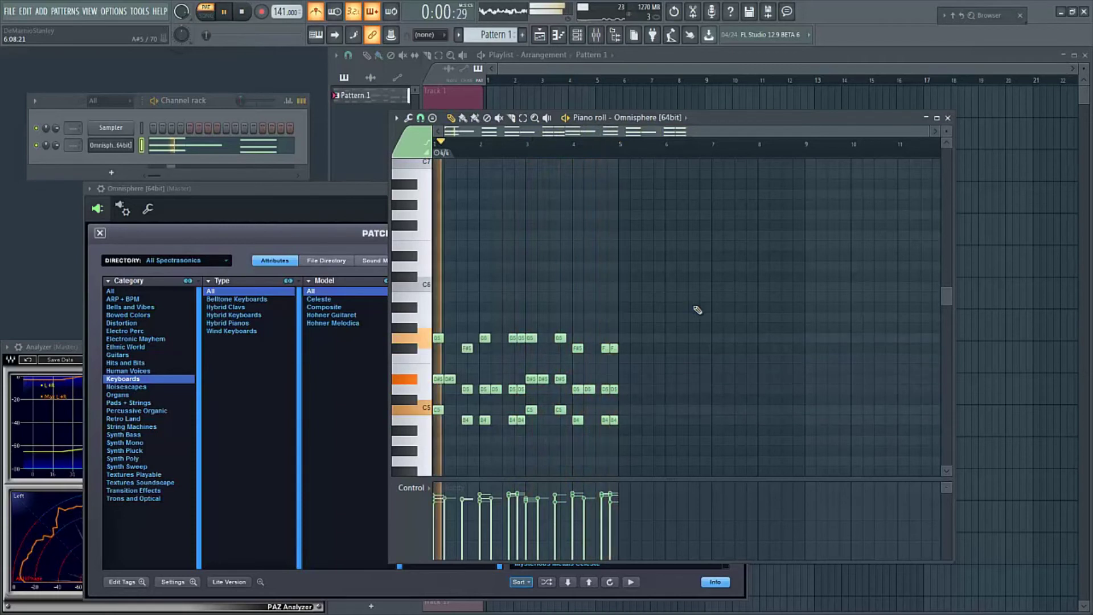
key(space)
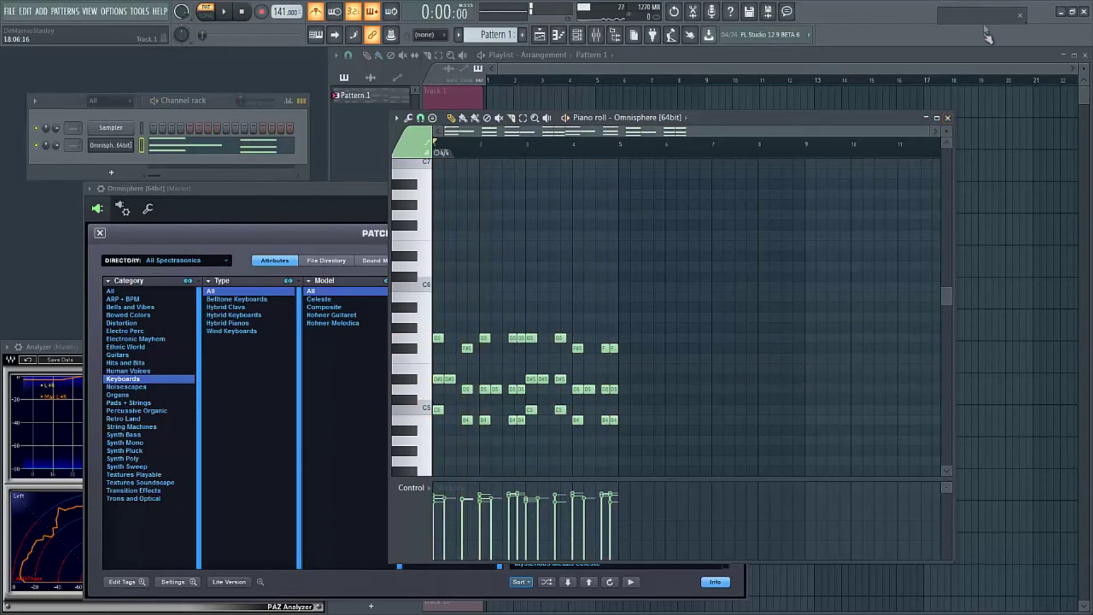
click(979, 15)
- Drop Tigerwoods.mid into the Omnisphere piano roll and start playback
scroll(930, 285, down, 5)
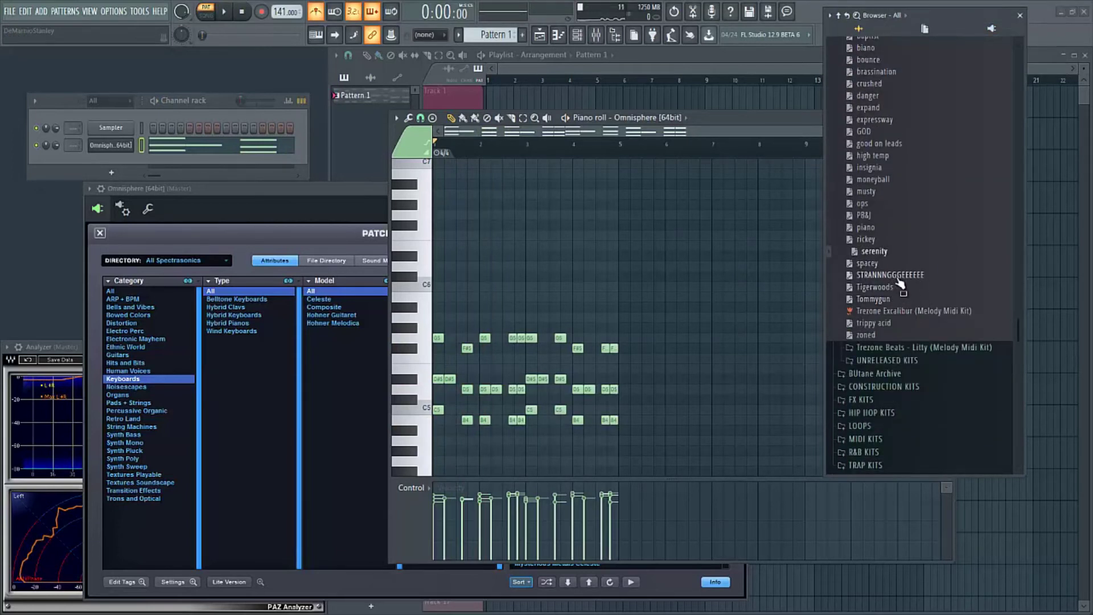
drag(900, 283, 884, 296)
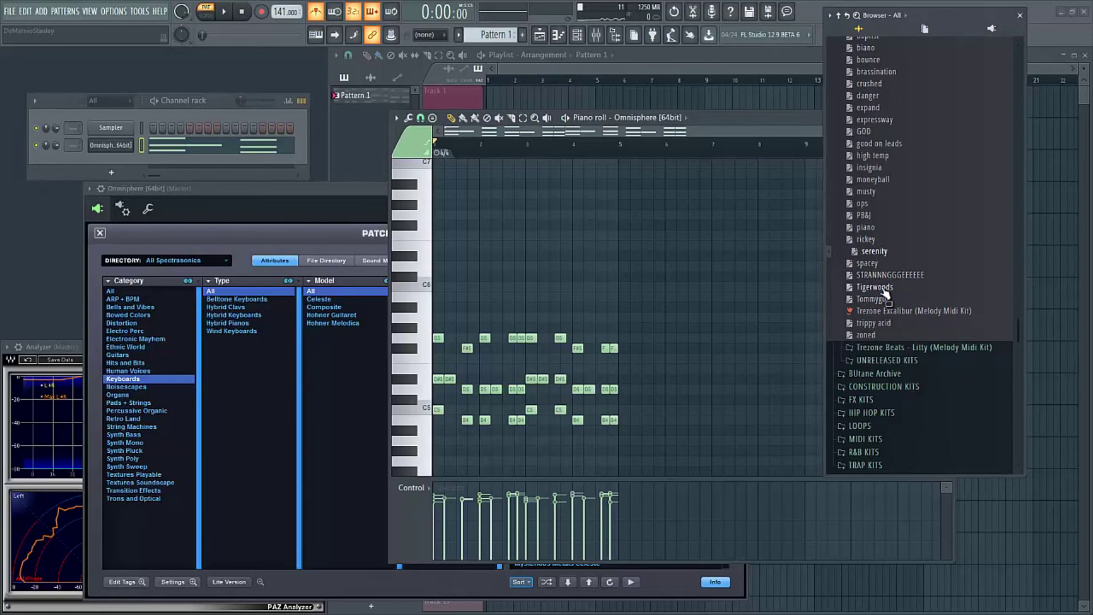
drag(885, 293, 585, 311)
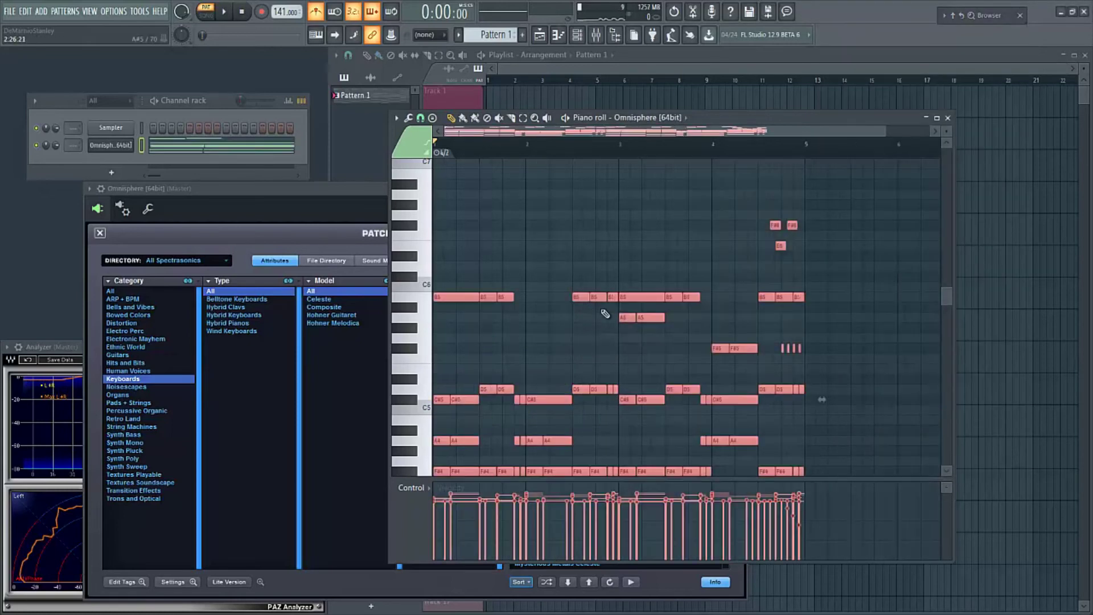
key(space)
- Let the Tigerwoods melody play through, deselect its notes, and stop playback
scroll(846, 377, down, 5)
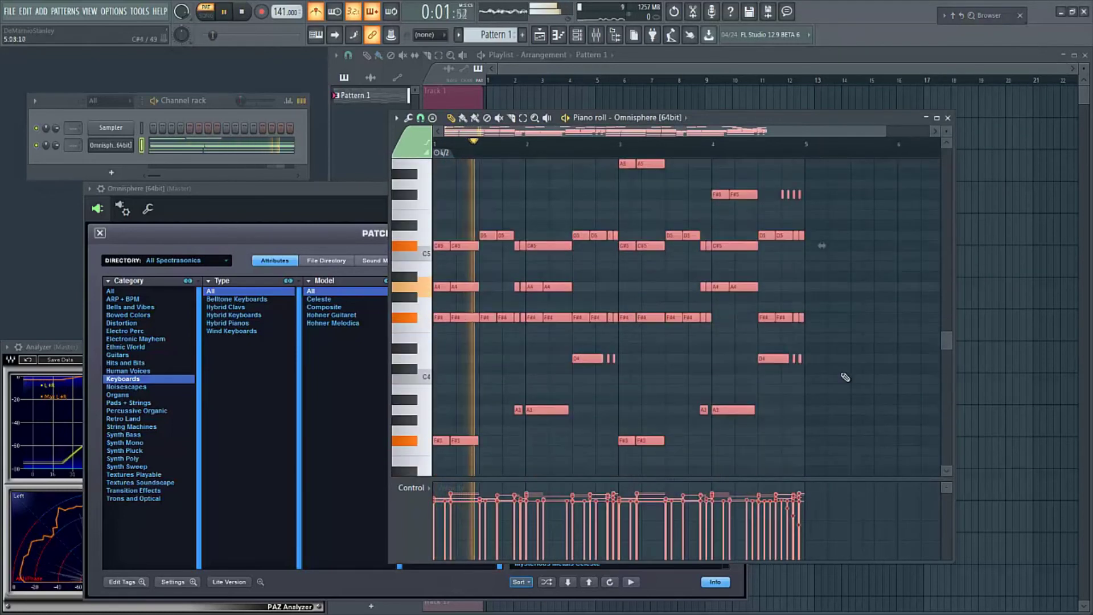
scroll(845, 377, up, 3)
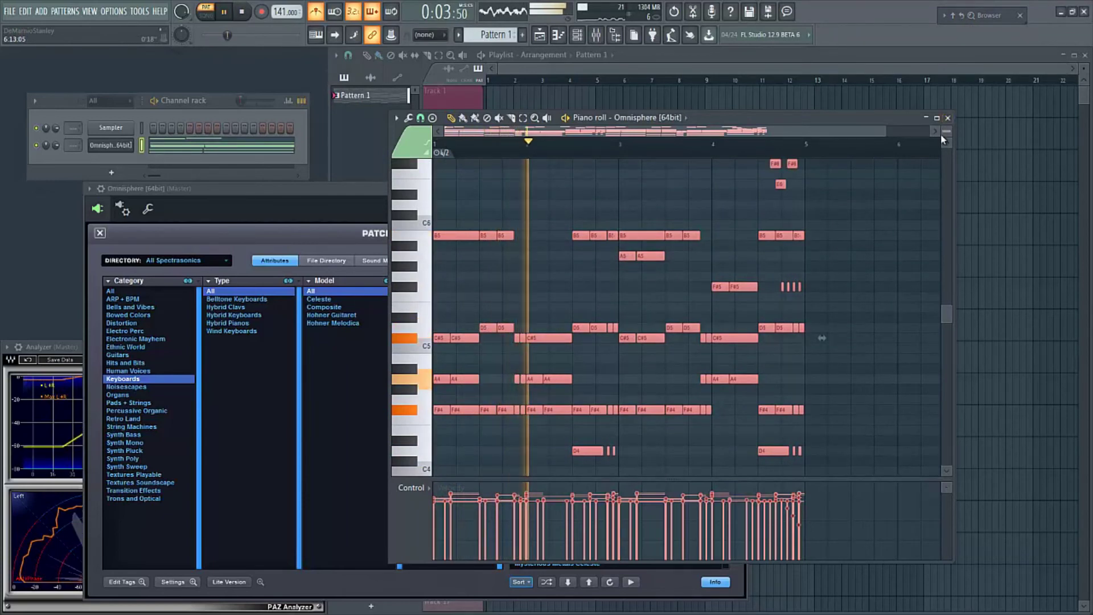
scroll(944, 133, down, 5)
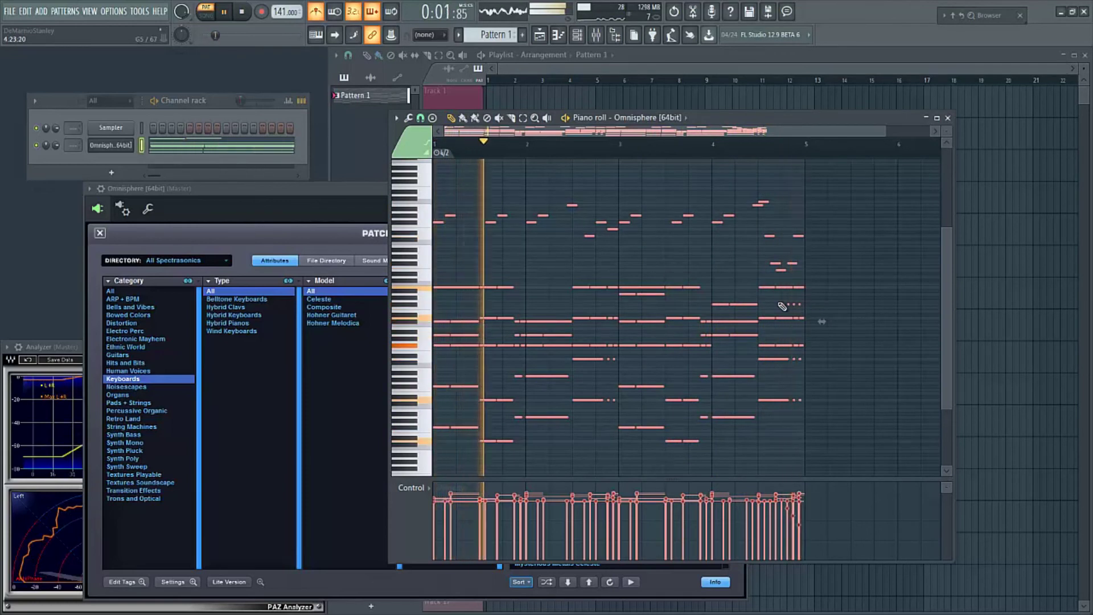
scroll(781, 305, down, 3)
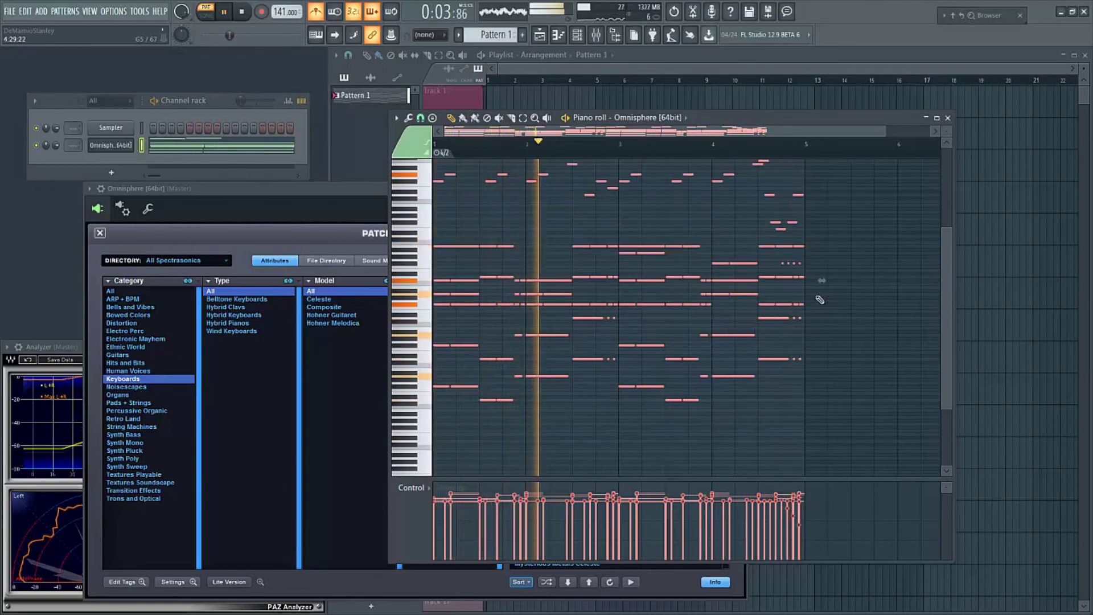
scroll(842, 305, up, 1)
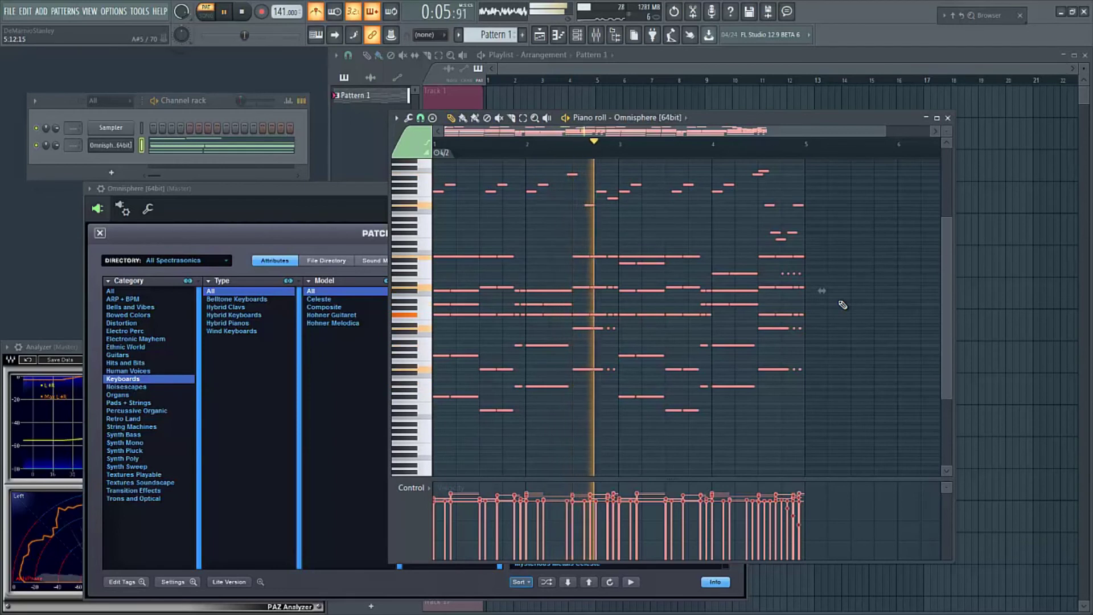
scroll(843, 304, up, 4)
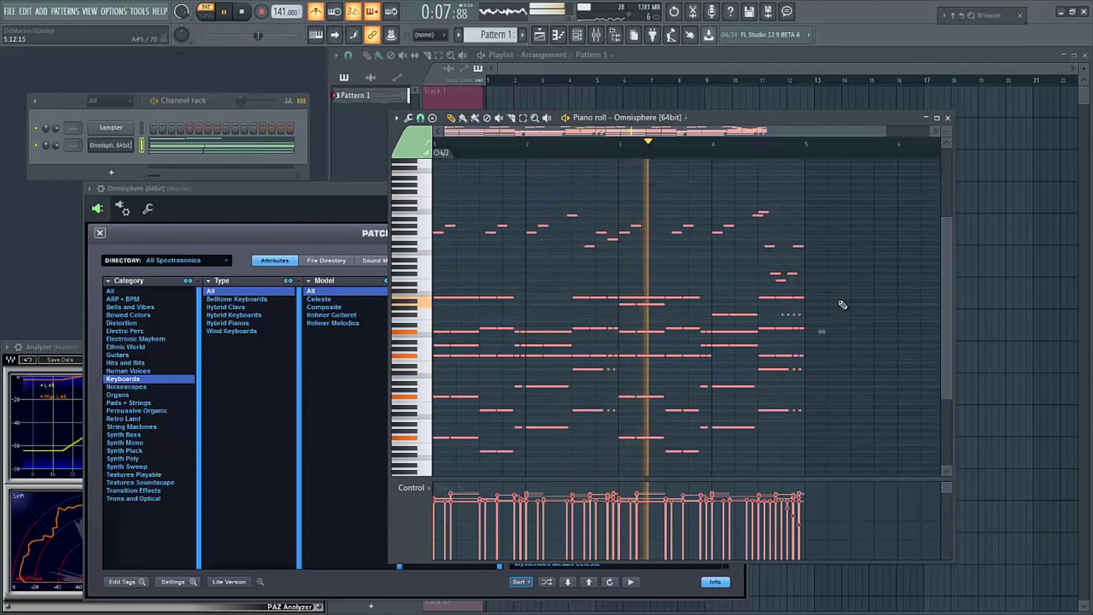
click(848, 296)
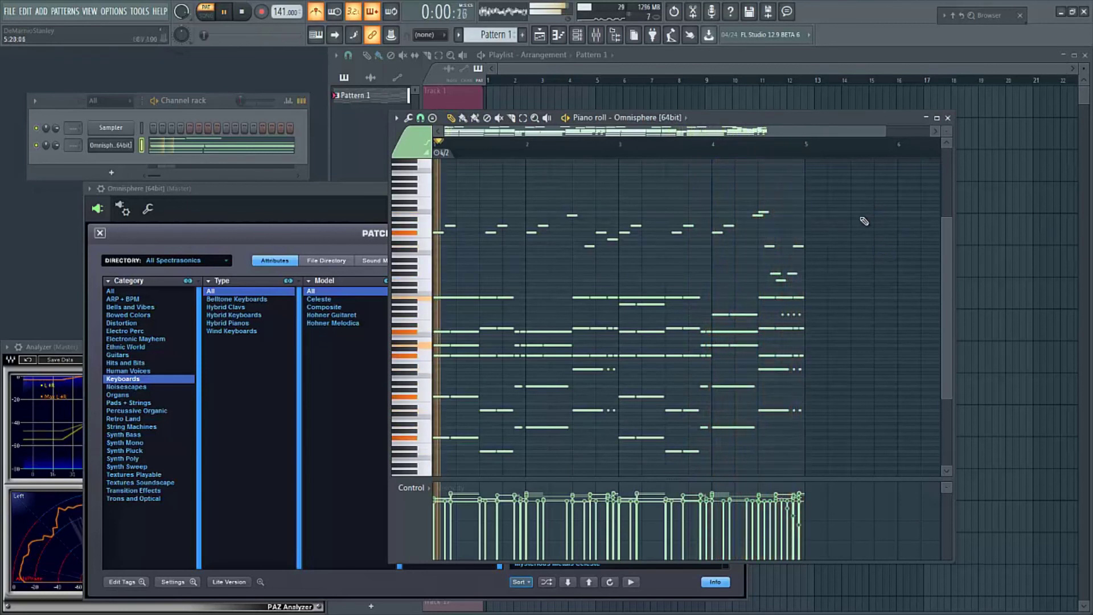
key(space)
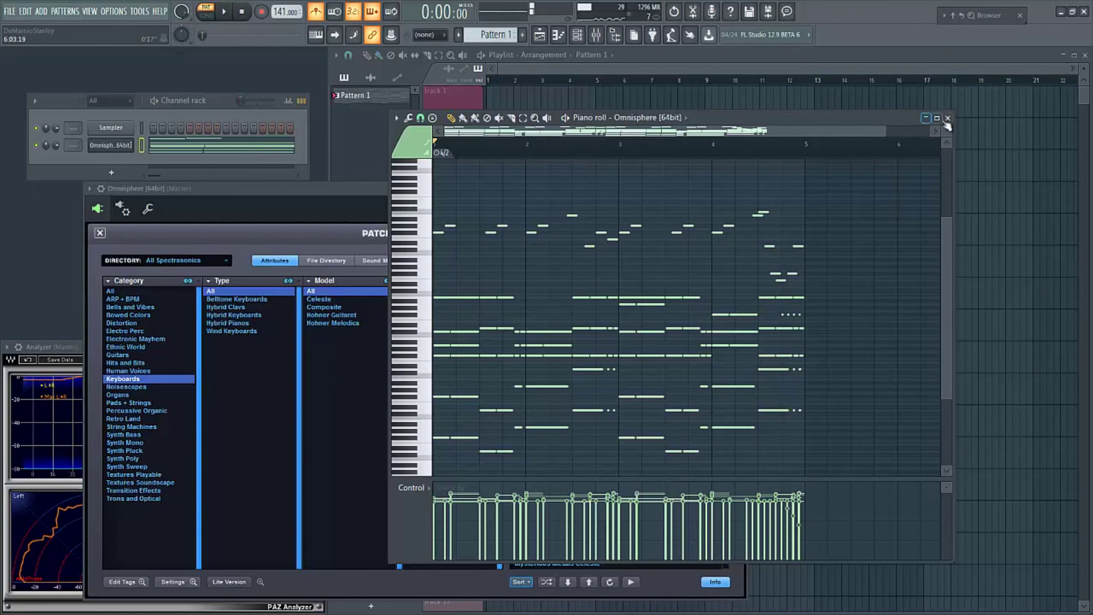